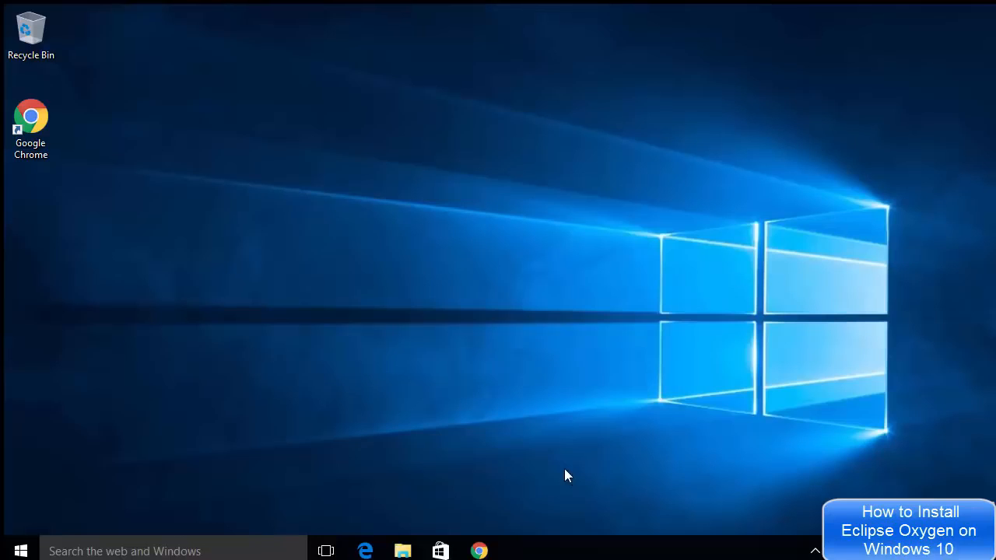
- Open Oracle's Java SE Development Kit 8 download page in Chrome from the Java jdk search results and review the available packages
mouse_move(483, 546)
left_click(473, 507)
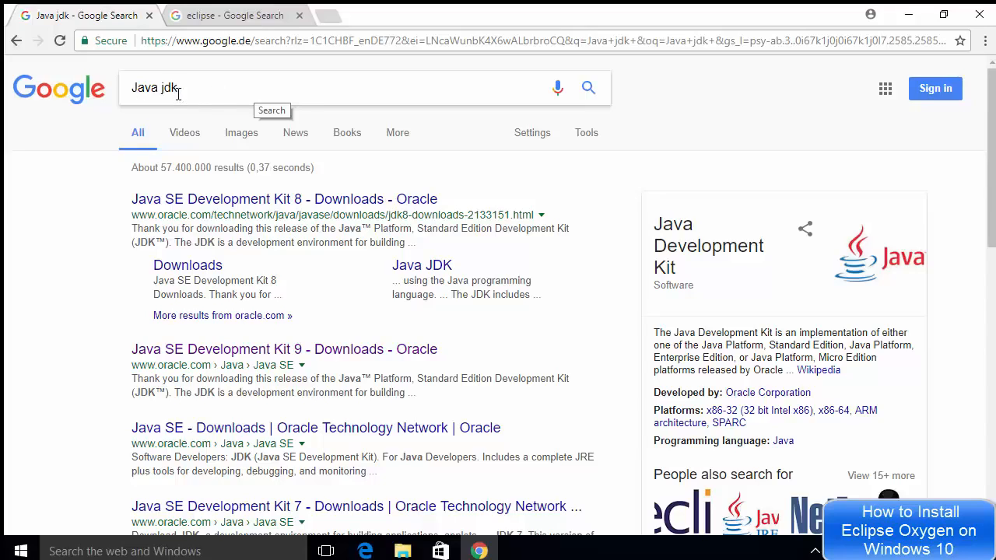
left_click(223, 202)
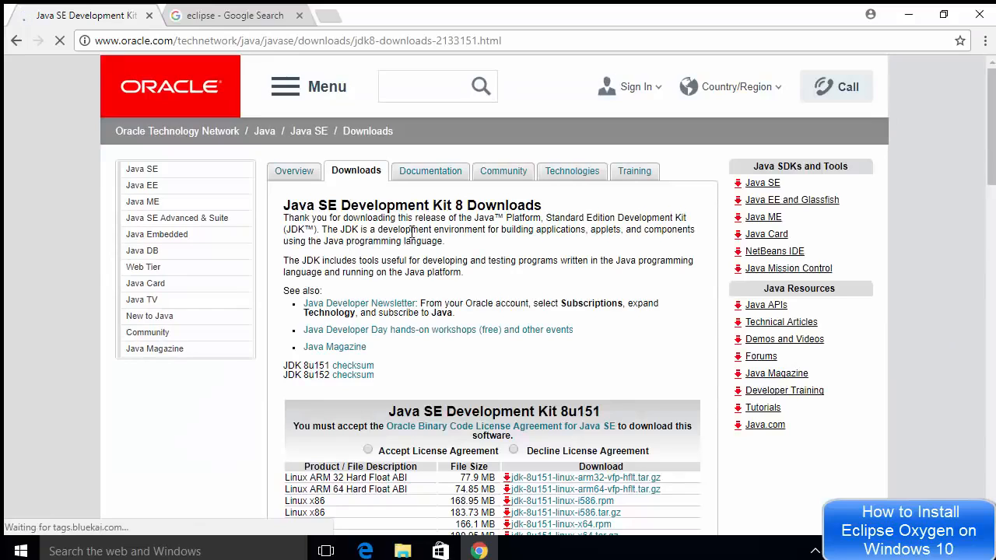
scroll(412, 232, "down", 2)
scroll(435, 238, "down", 3)
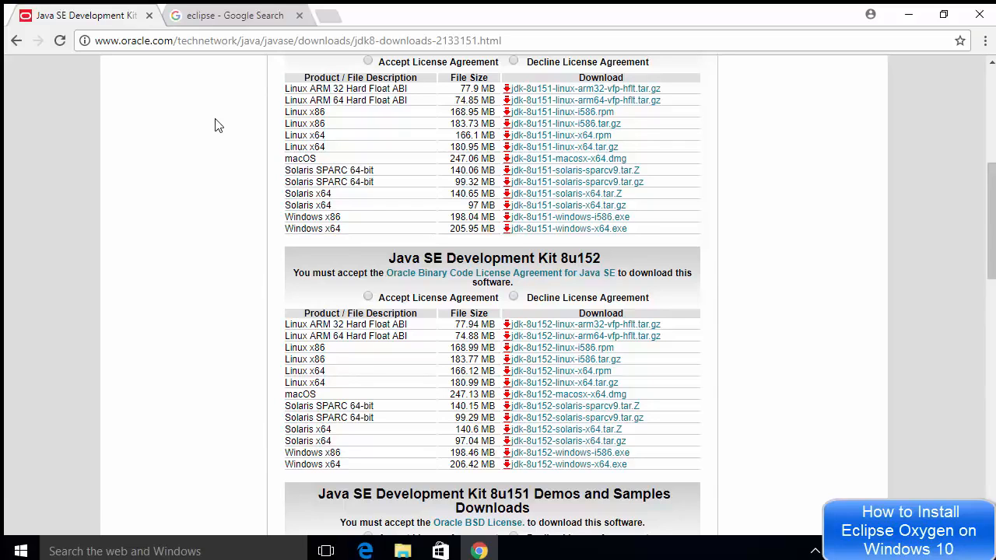
- Search Google for eclipse using the already open eclipse results page and open the Eclipse Oxygen website
left_click(212, 18)
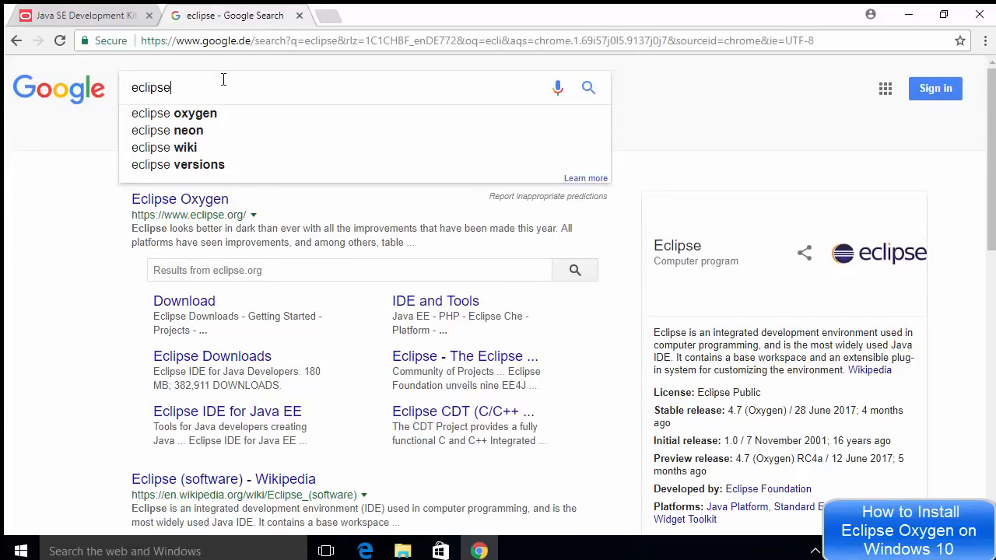
left_click(588, 88)
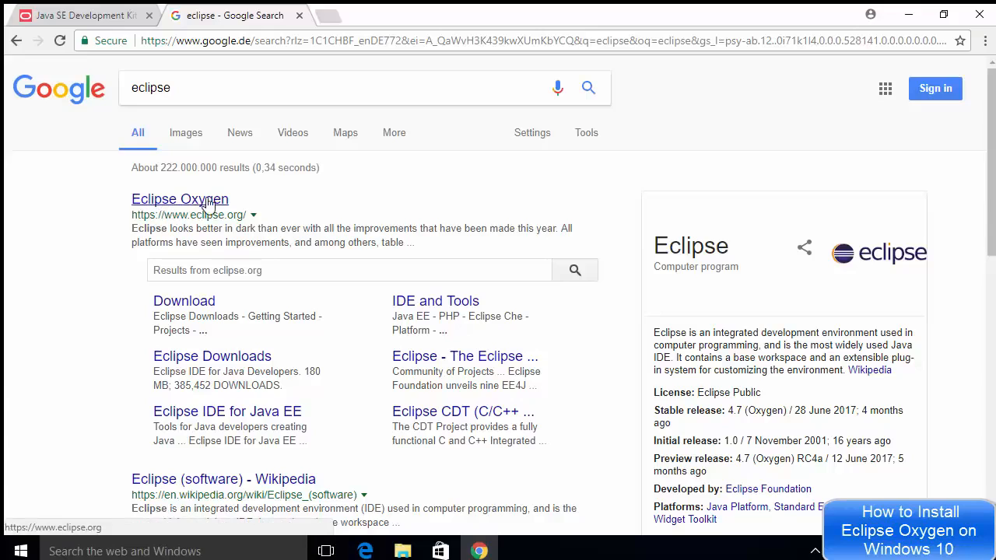
left_click(209, 201)
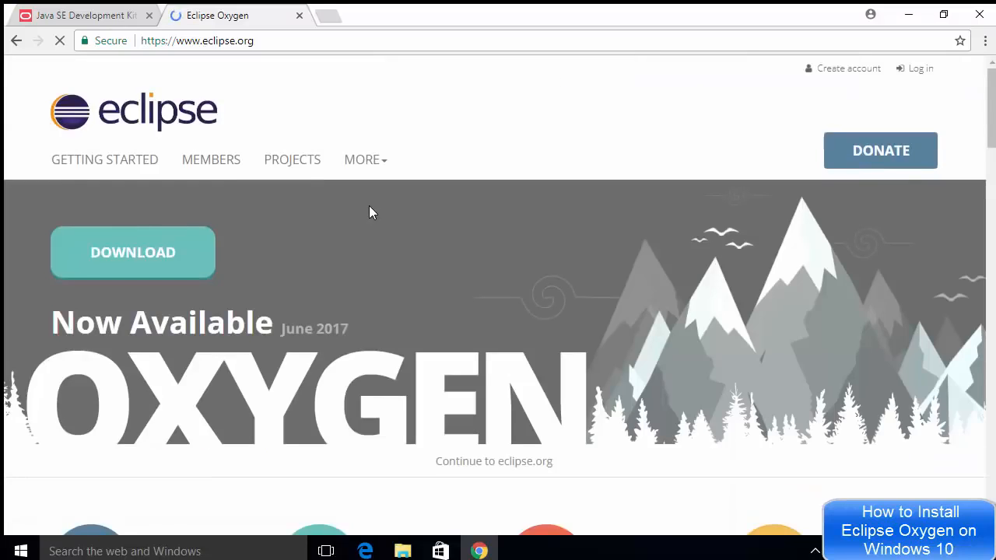
- Download the 64-bit Windows installer eclipse-inst-win64.exe from the offered Netherlands - SNT, University of Twente mirror
left_click(166, 268)
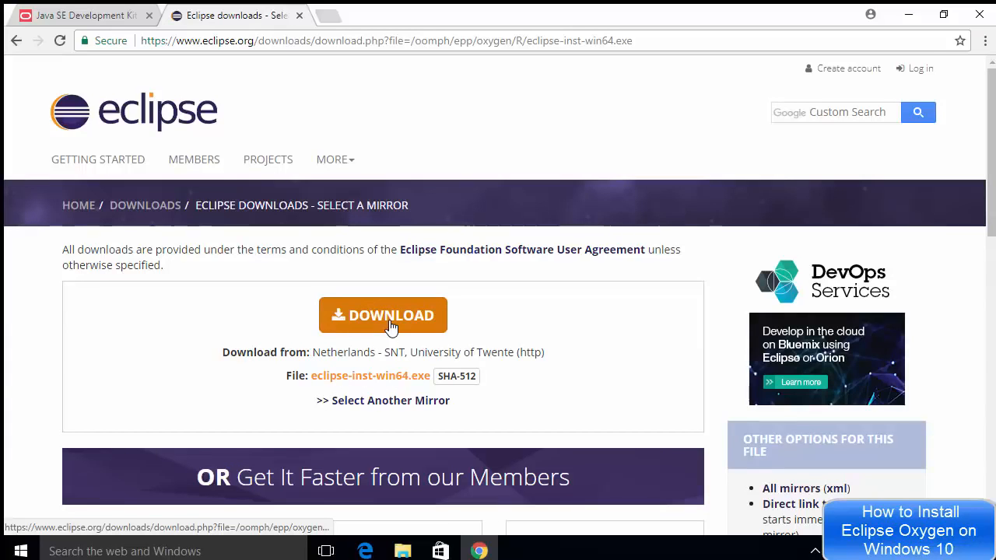
scroll(392, 327, "down", 1)
scroll(391, 326, "down", 5)
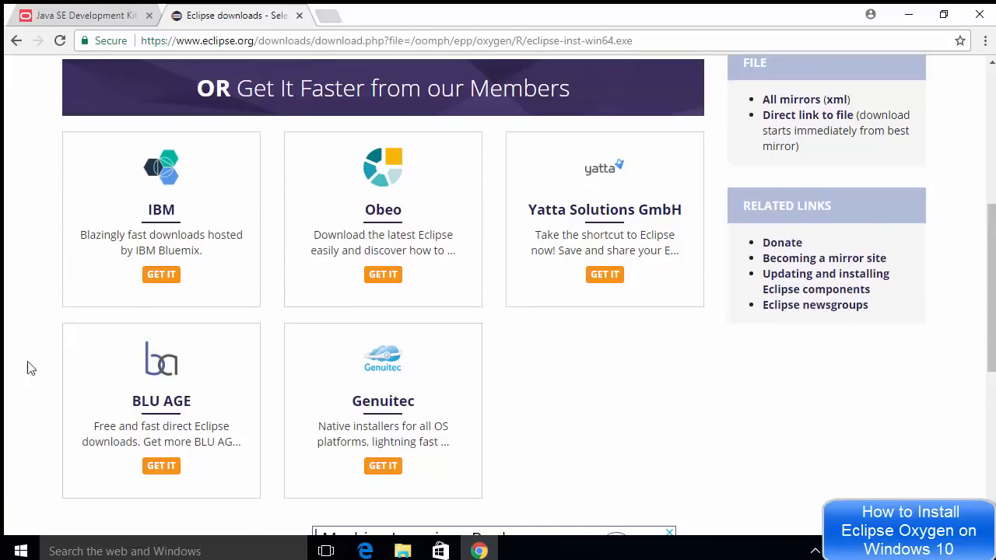
scroll(303, 285, "up", 4)
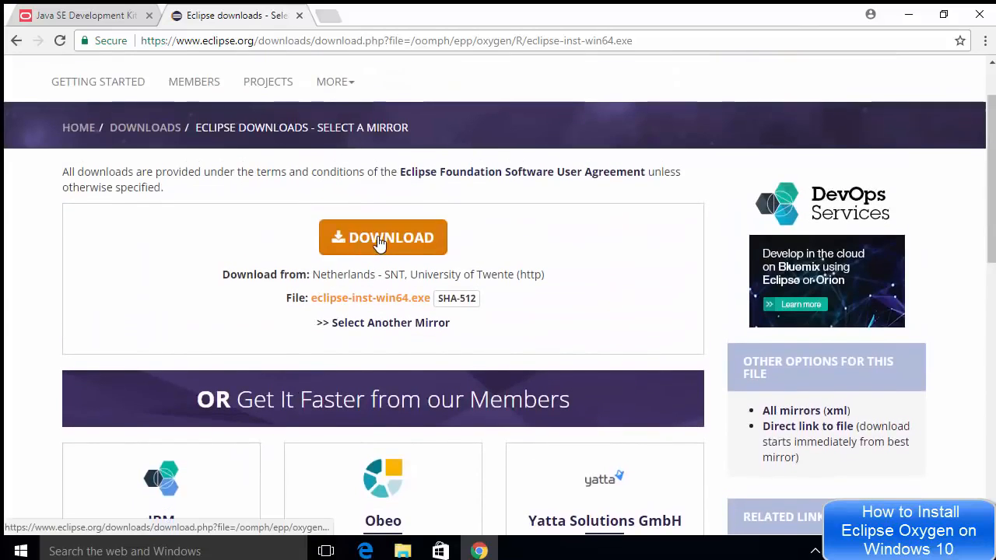
left_click(379, 237)
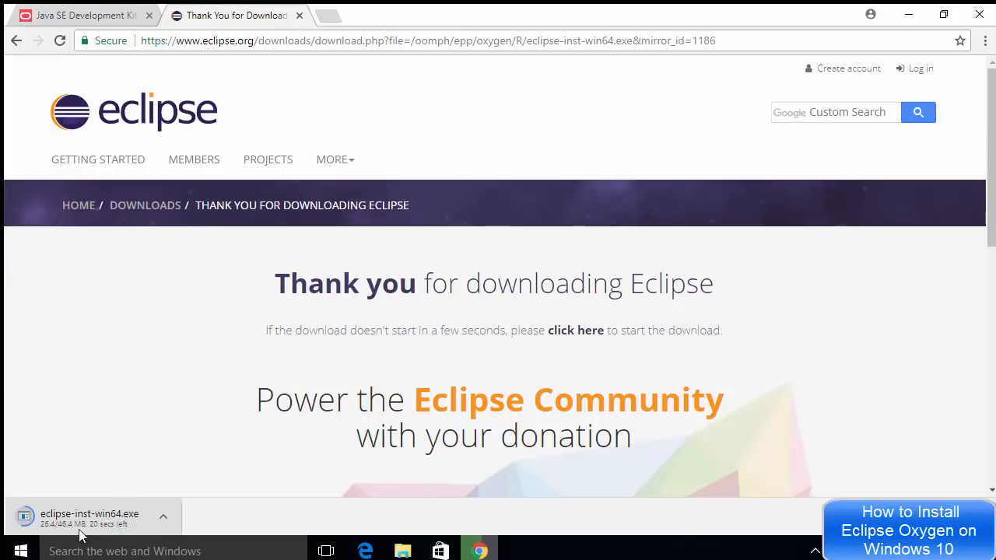
- Show the downloaded eclipse-inst-win64.exe in its folder and minimize the browser window
left_click(165, 518)
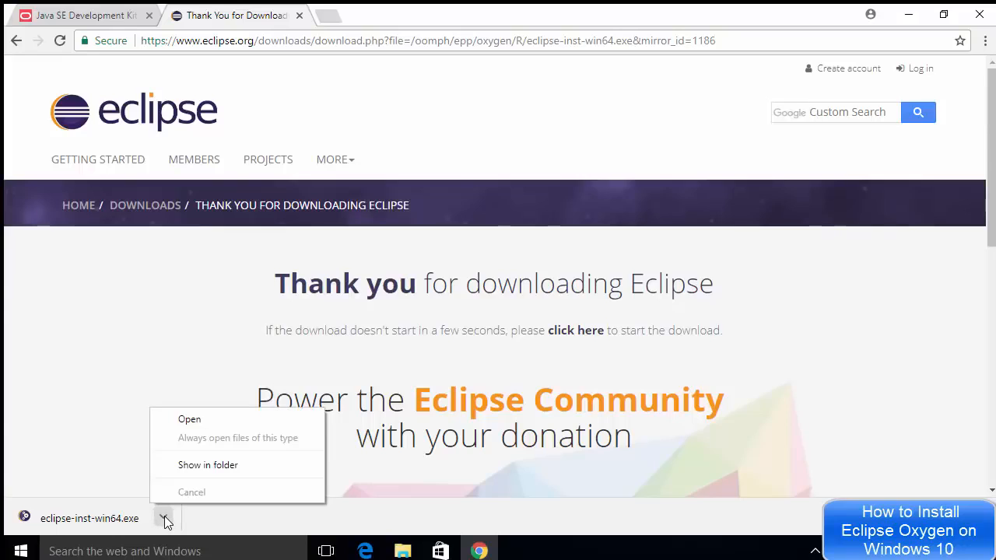
left_click(207, 465)
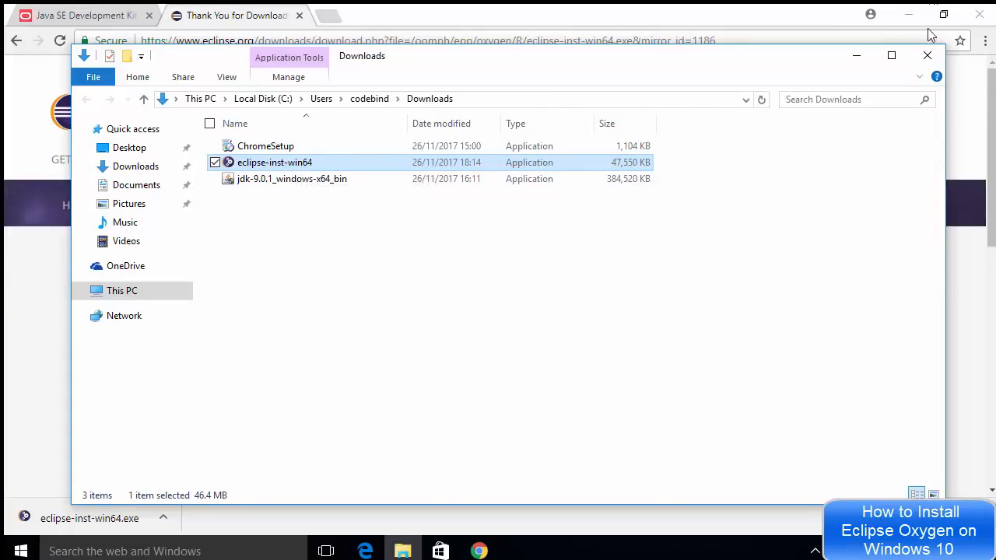
left_click(909, 14)
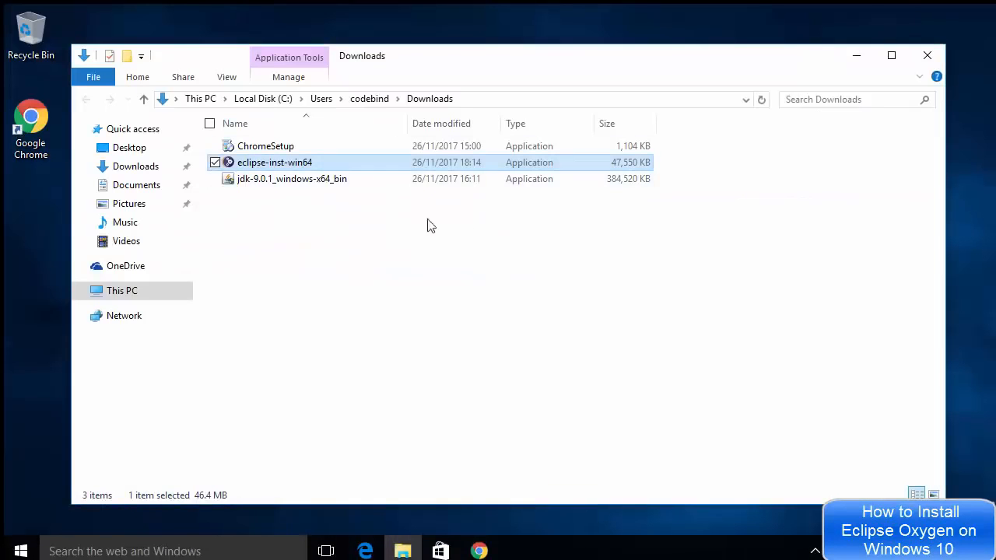
- Run eclipse-inst-win64 as administrator, allow it to make changes to the PC, and minimize the Downloads folder window
right_click(301, 170)
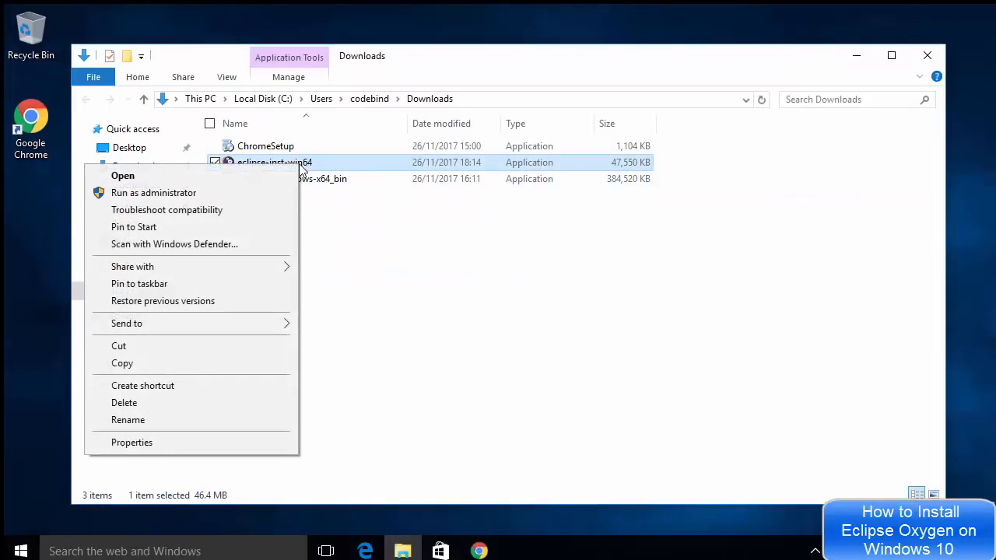
left_click(164, 195)
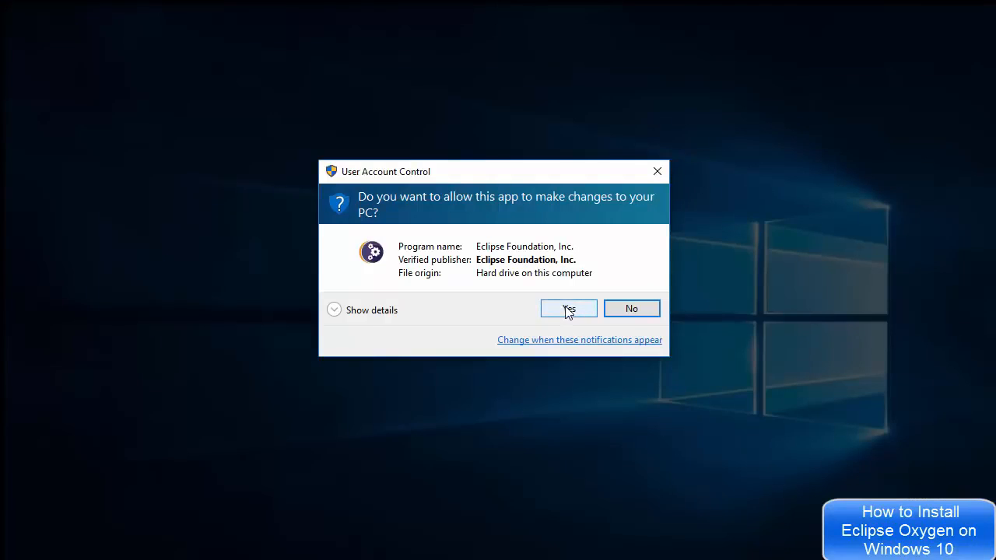
left_click(568, 309)
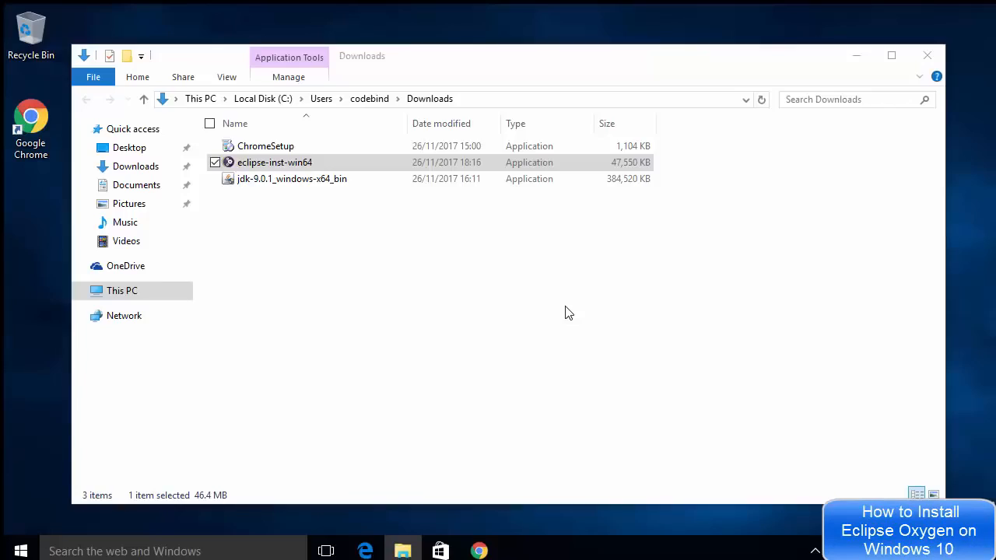
left_click(852, 62)
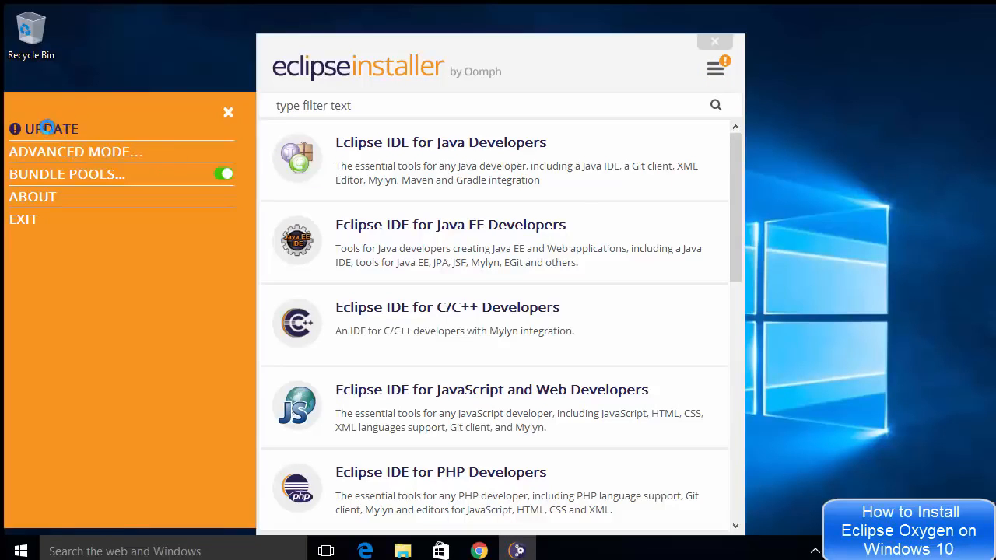
- Update the Eclipse Installer, accepting and remembering the Eclipse Foundation license, and restart it
left_click(39, 129)
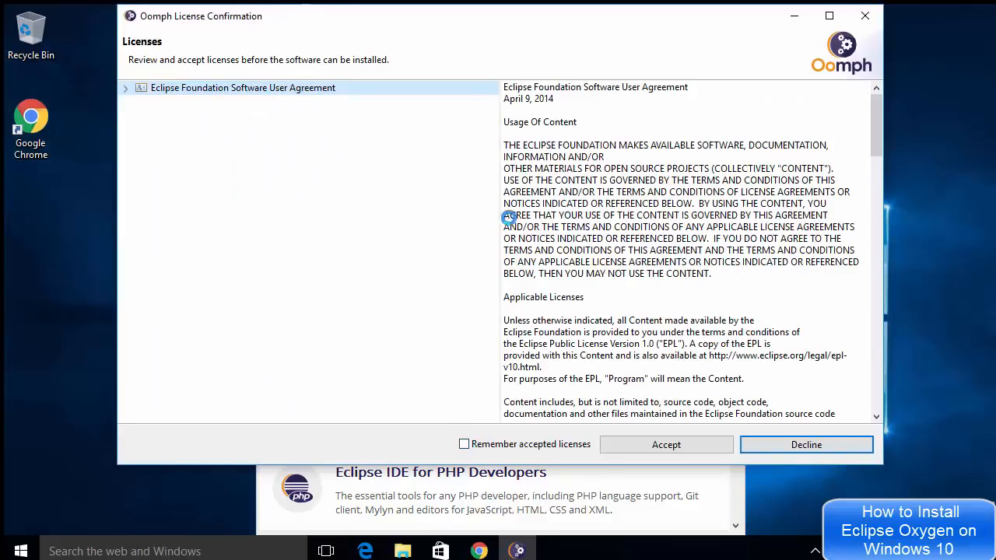
left_click(465, 445)
left_click(645, 445)
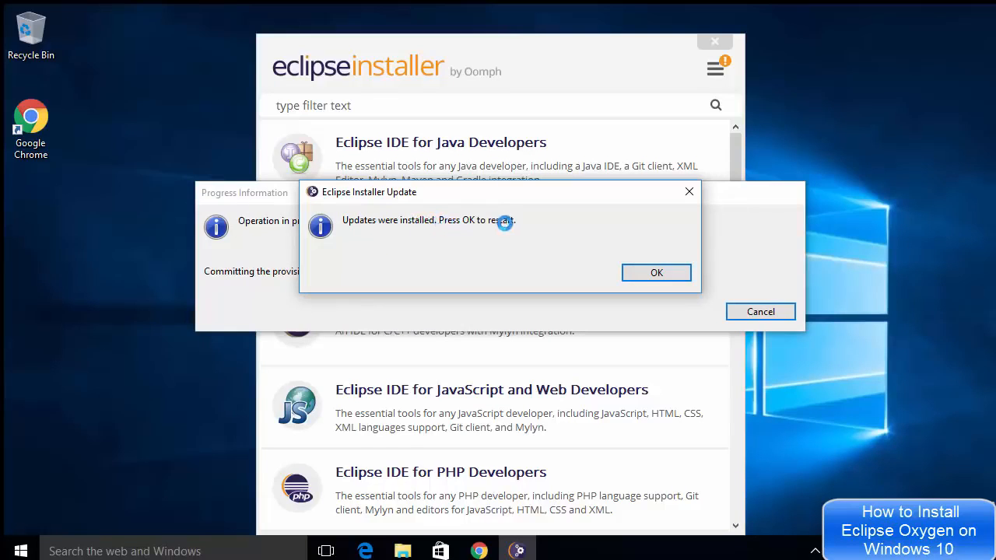
left_click(656, 271)
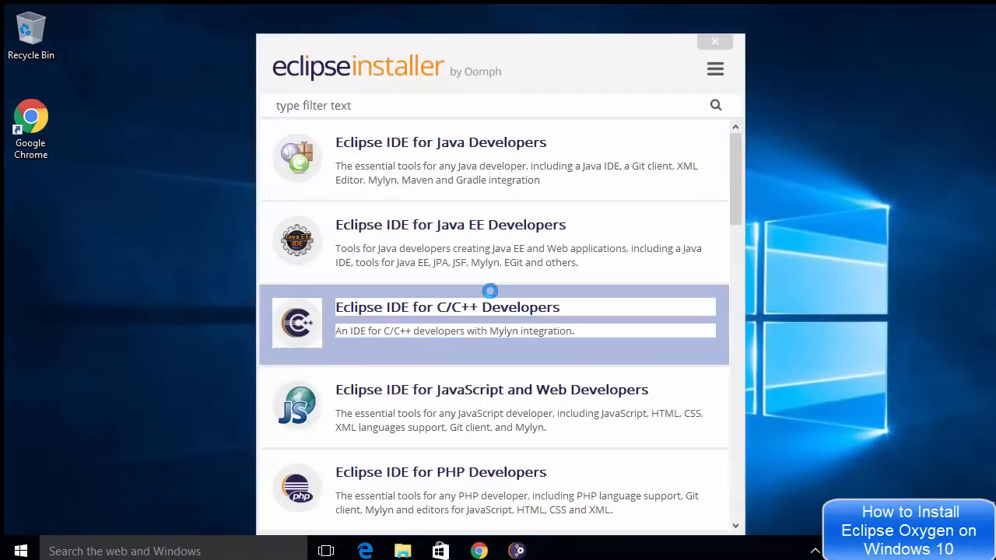
- Install Eclipse IDE for Java Developers with the default Oxygen settings and accept the Eclipse Foundation Software User Agreement
left_click(447, 140)
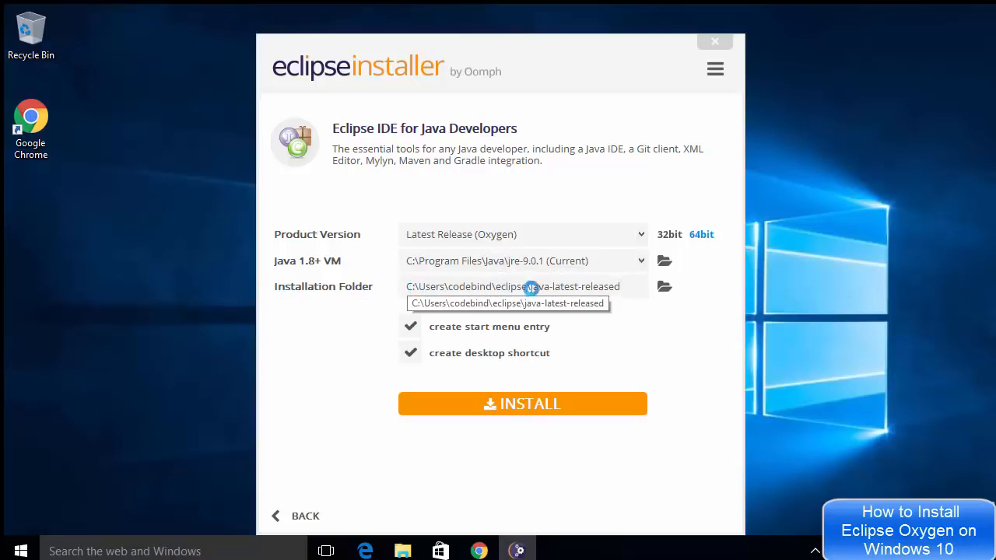
left_click(527, 406)
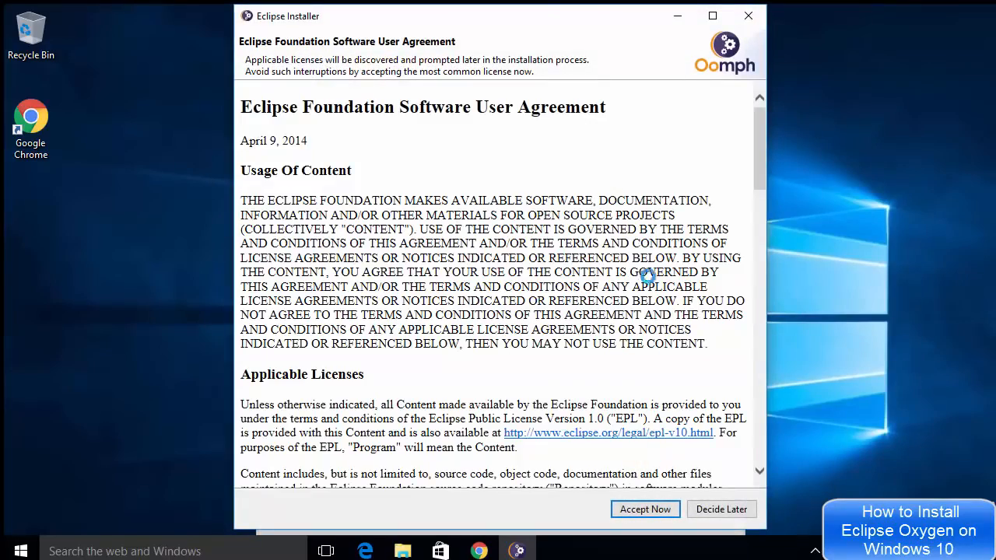
scroll(601, 273, "down", 20)
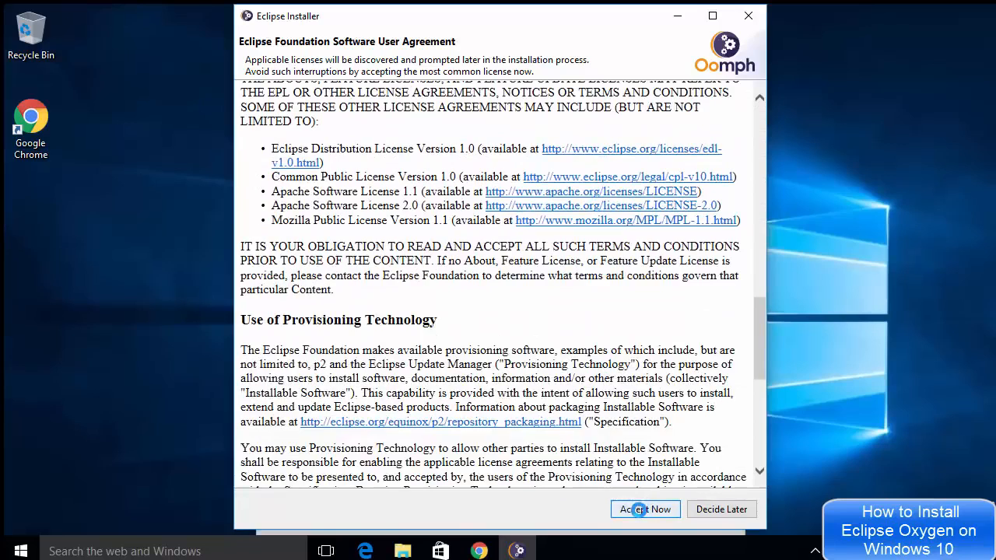
left_click(638, 510)
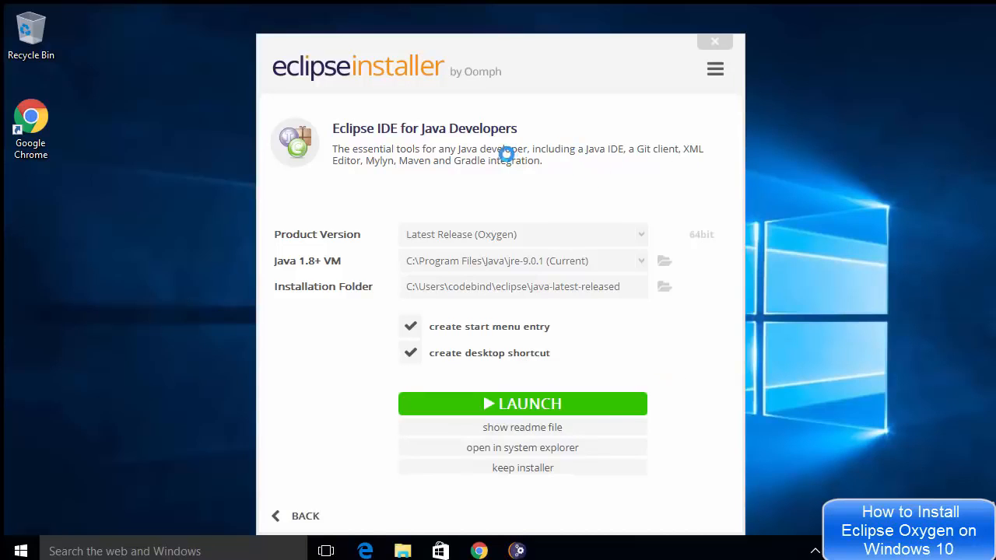
- Launch the installed Eclipse IDE with the default eclipse-workspace directory and maximize its window
left_click(494, 402)
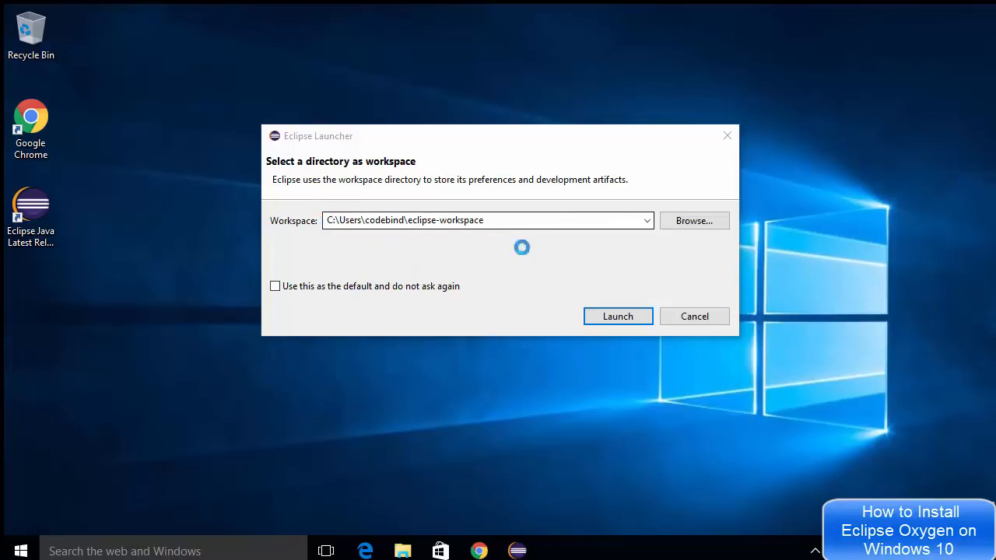
left_click(602, 313)
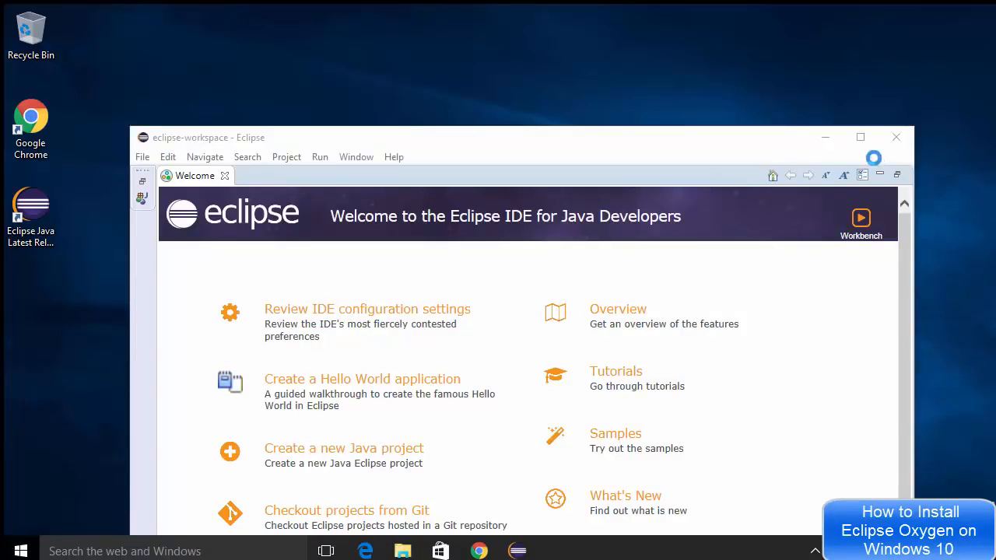
left_click(860, 138)
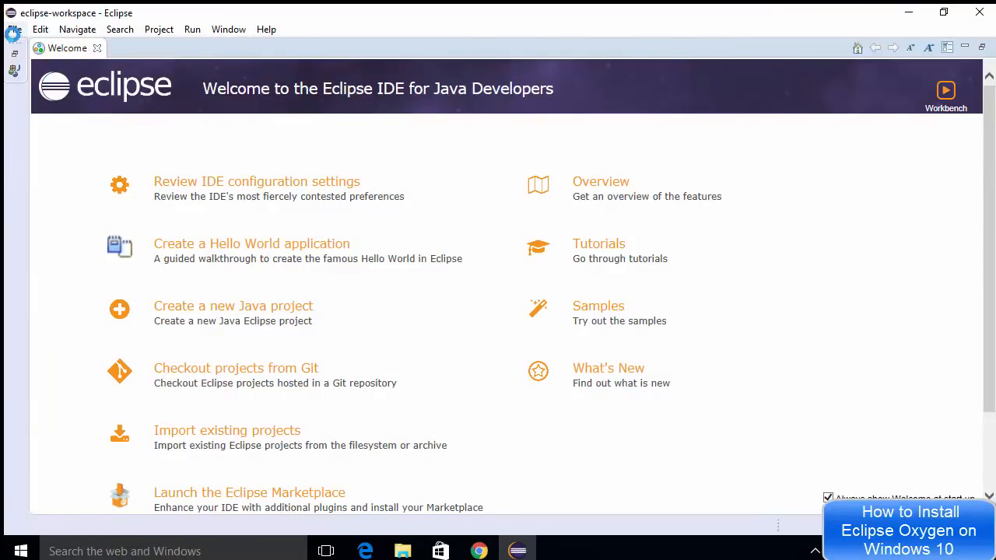
- Create a new Java project named HelloWorld with the default JavaSE-9 environment and build settings
left_click(15, 30)
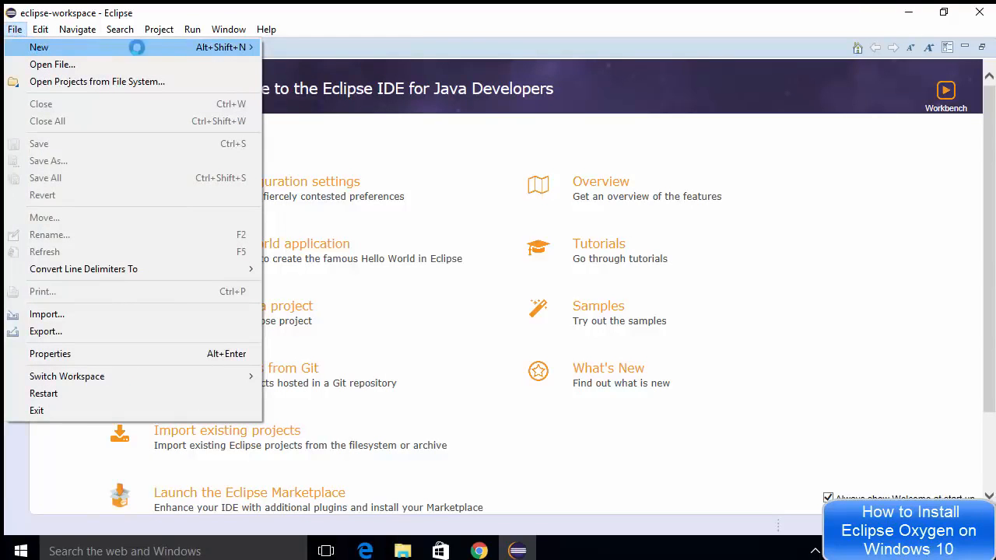
mouse_move(236, 45)
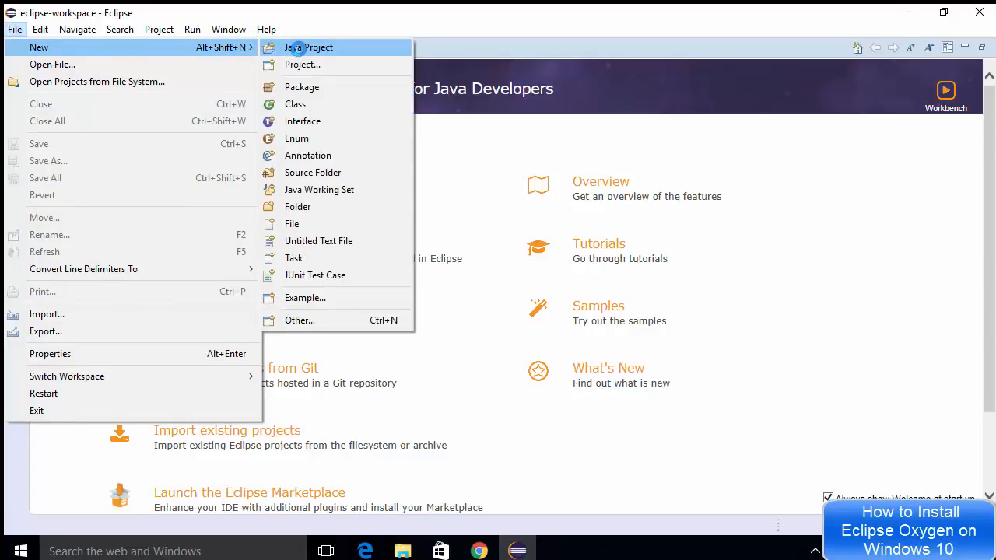
left_click(299, 49)
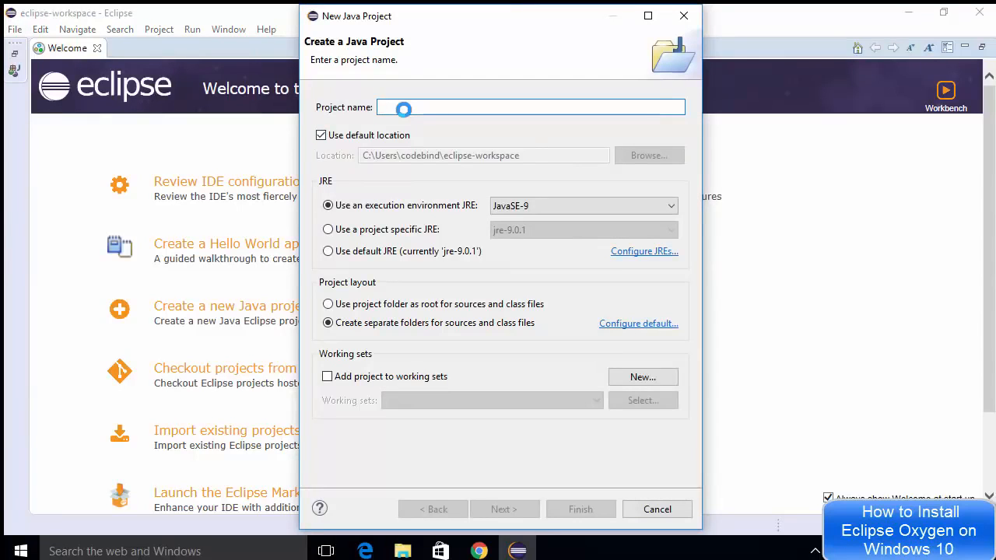
type("HelloWorld")
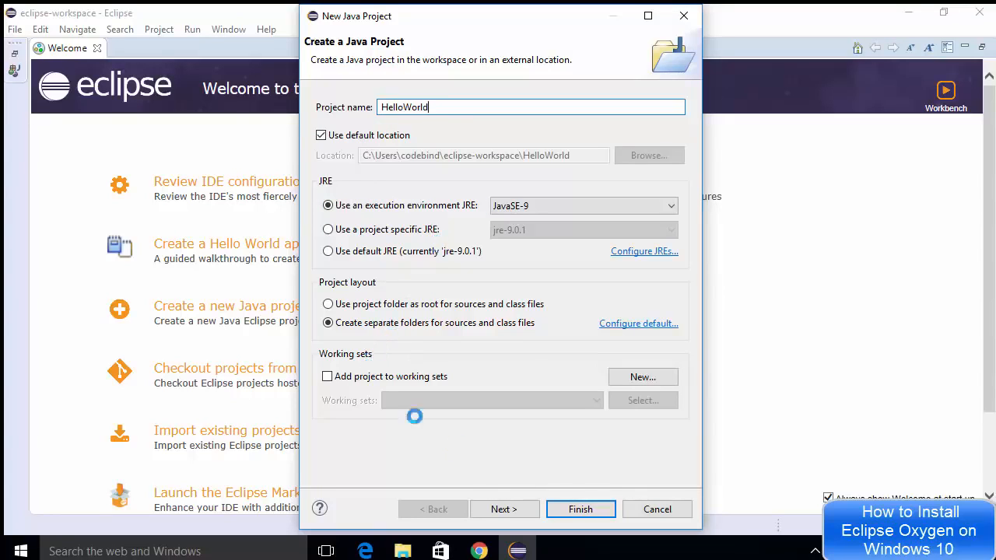
left_click(508, 508)
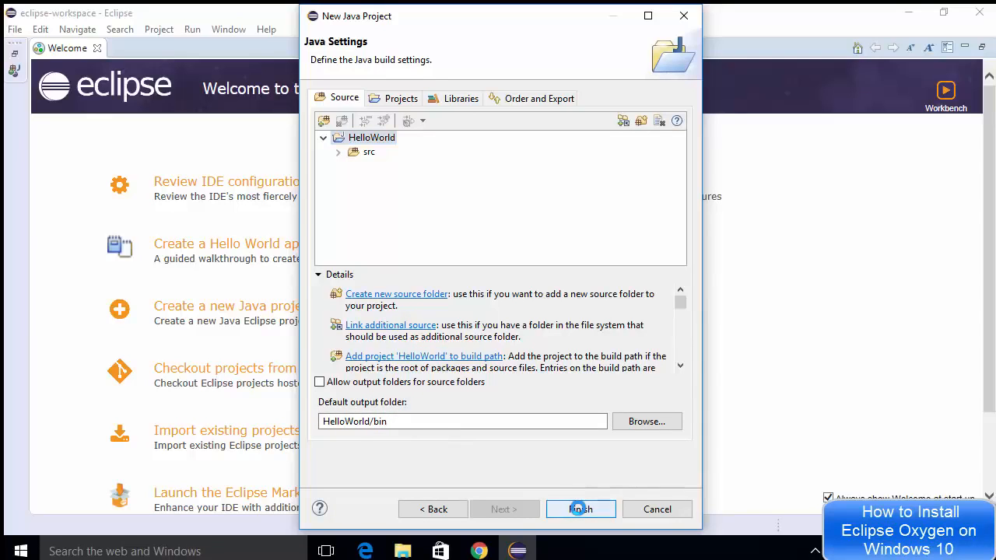
left_click(580, 509)
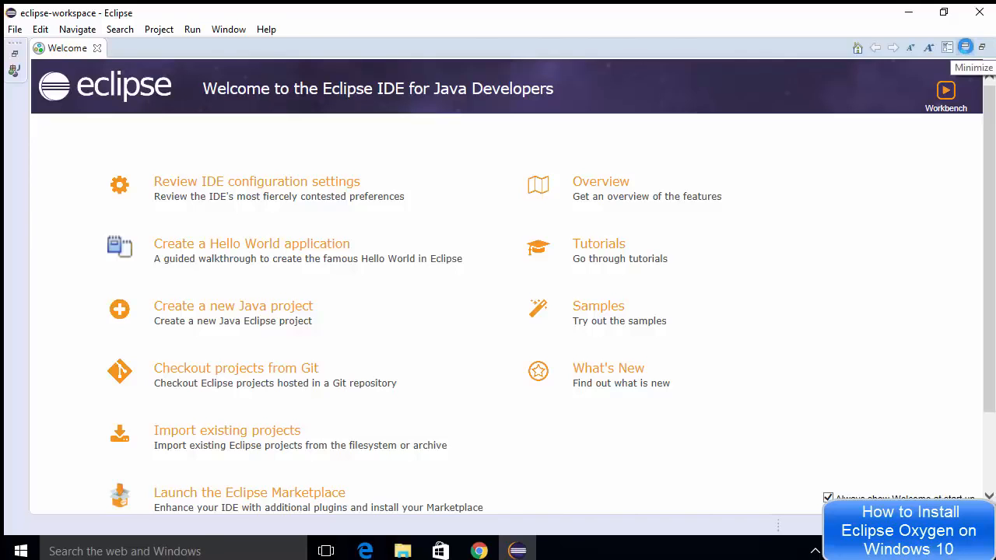
- Minimize the Welcome page and expand the HelloWorld project in the Package Explorer
left_click(965, 47)
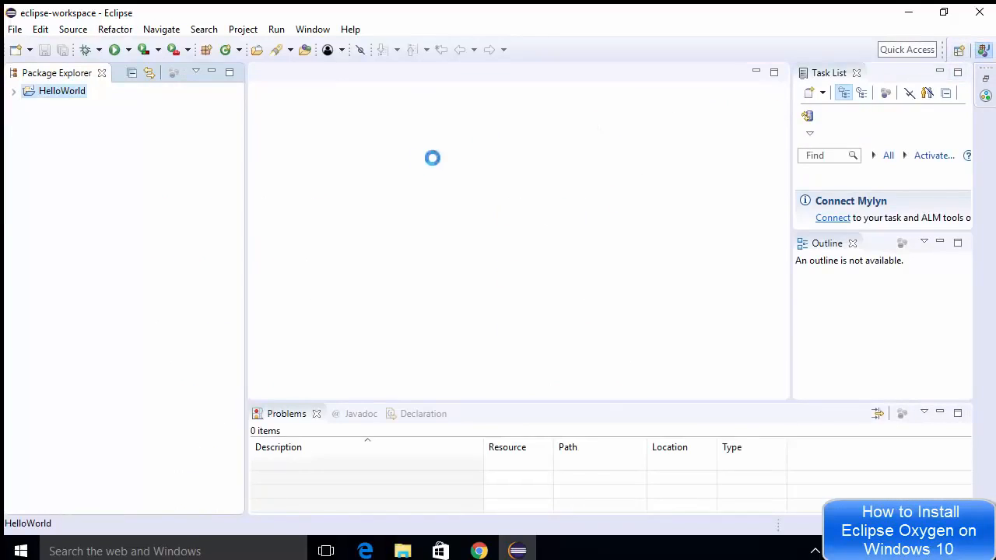
left_click(11, 94)
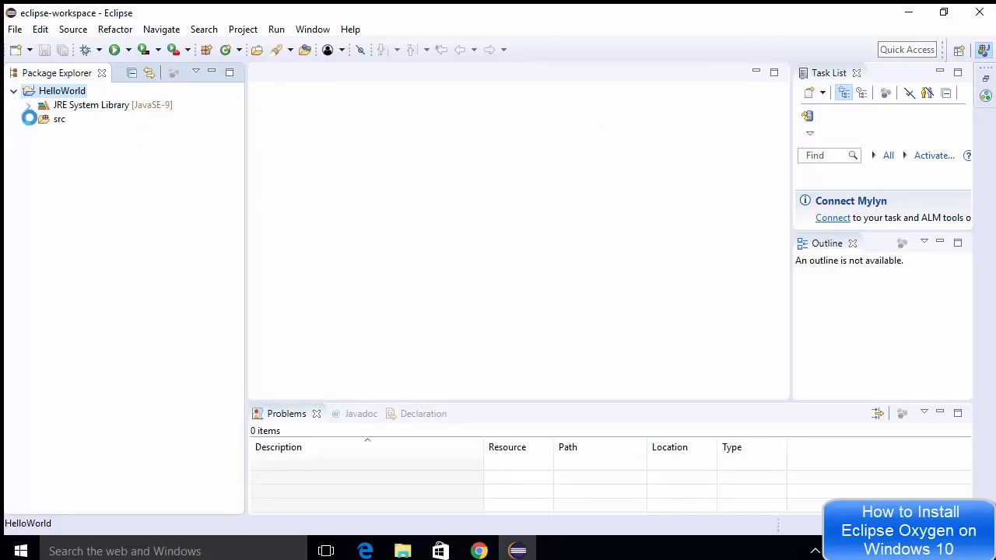
- Create a public Java class named Demo in the HelloWorld src folder with a public static void main(String[] args) method stub
left_click(44, 120)
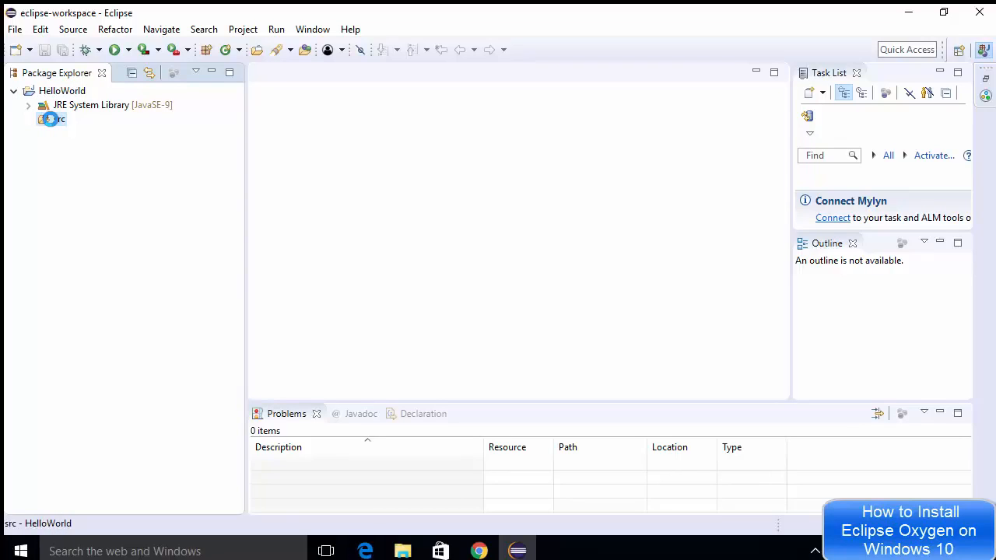
right_click(51, 118)
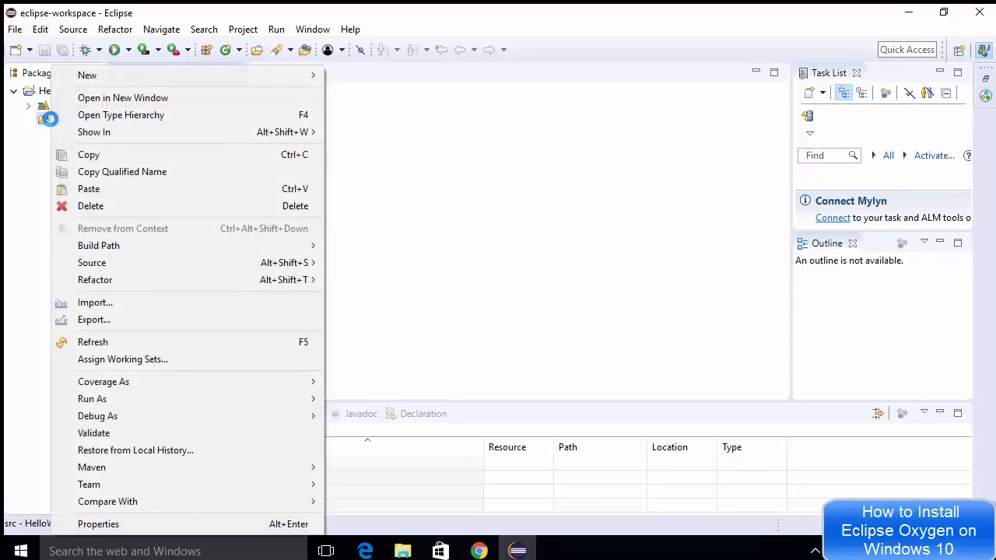
mouse_move(159, 75)
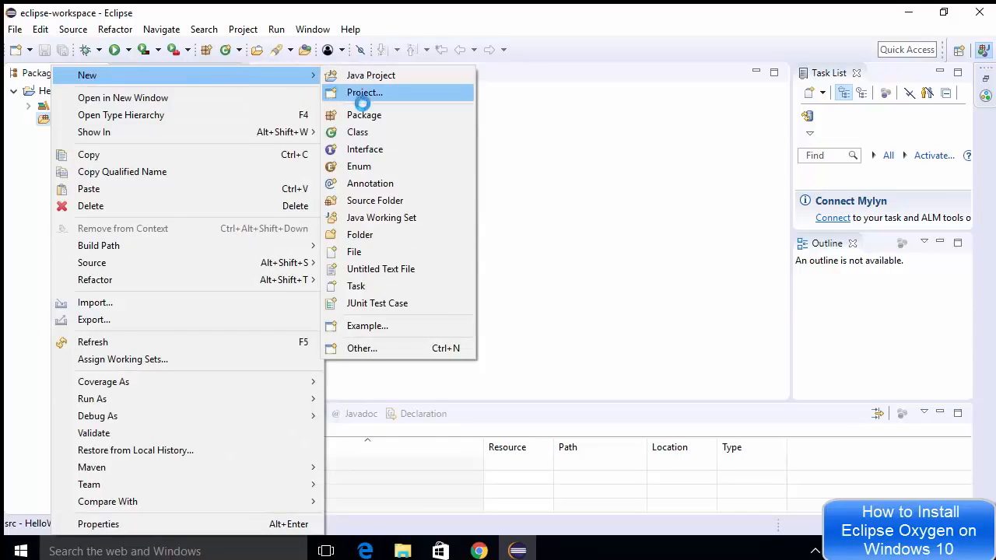
left_click(374, 132)
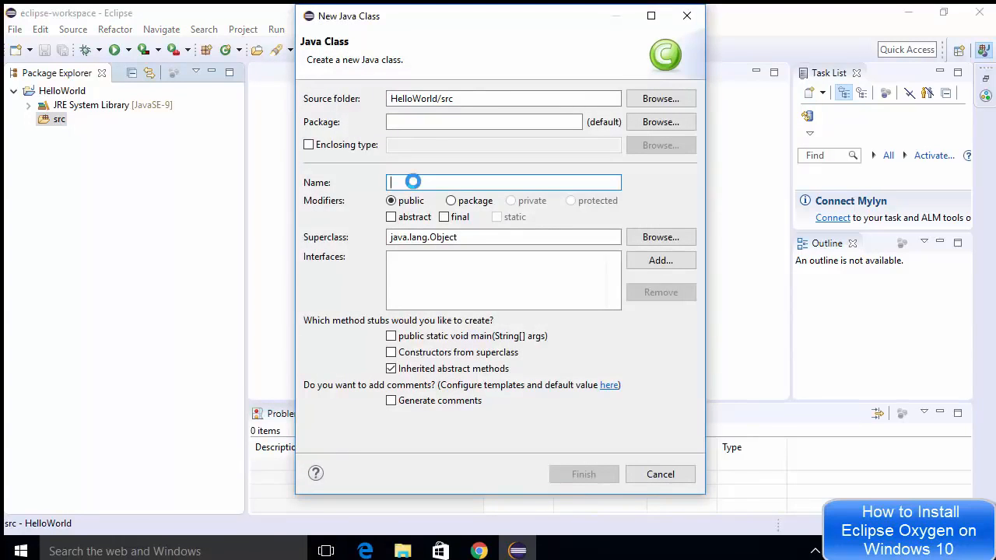
type("Demo")
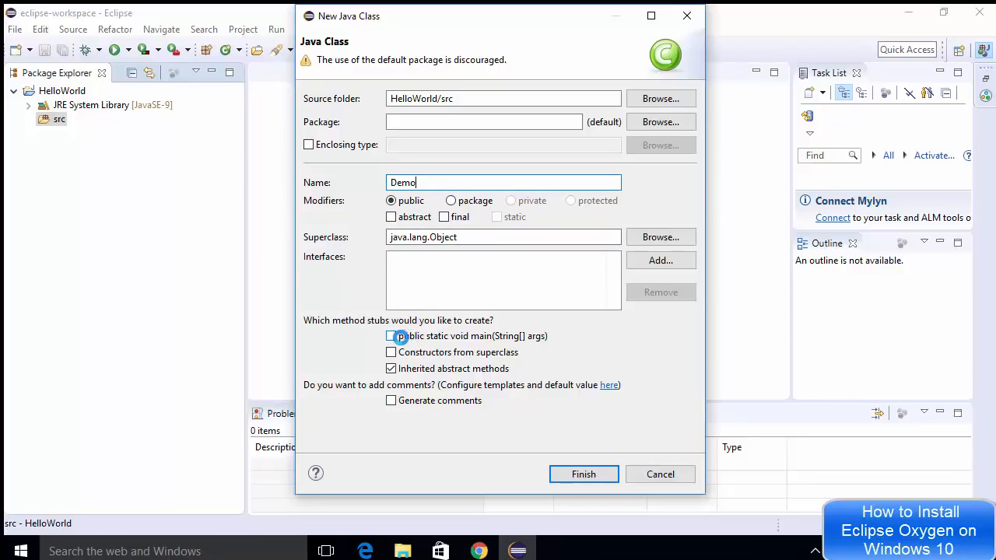
left_click(393, 339)
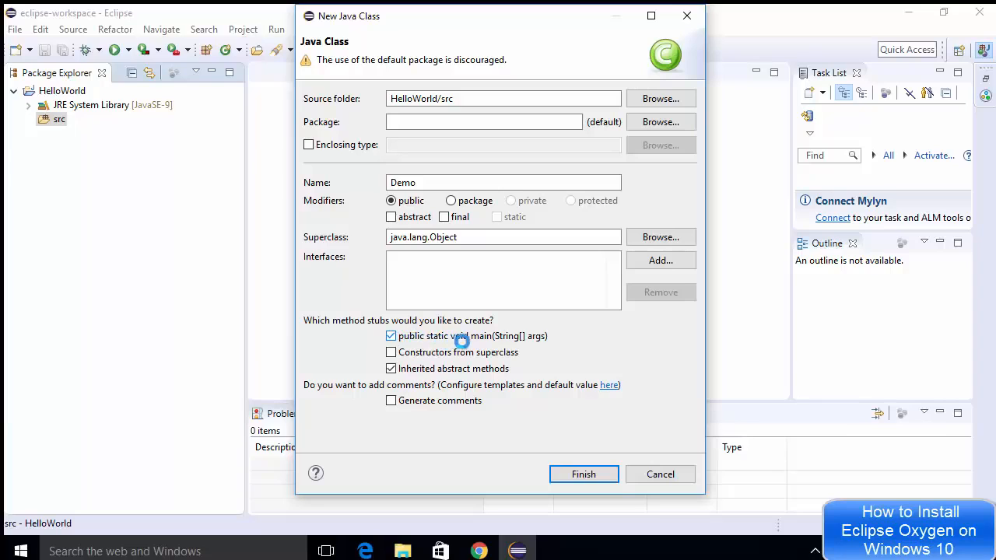
left_click(580, 474)
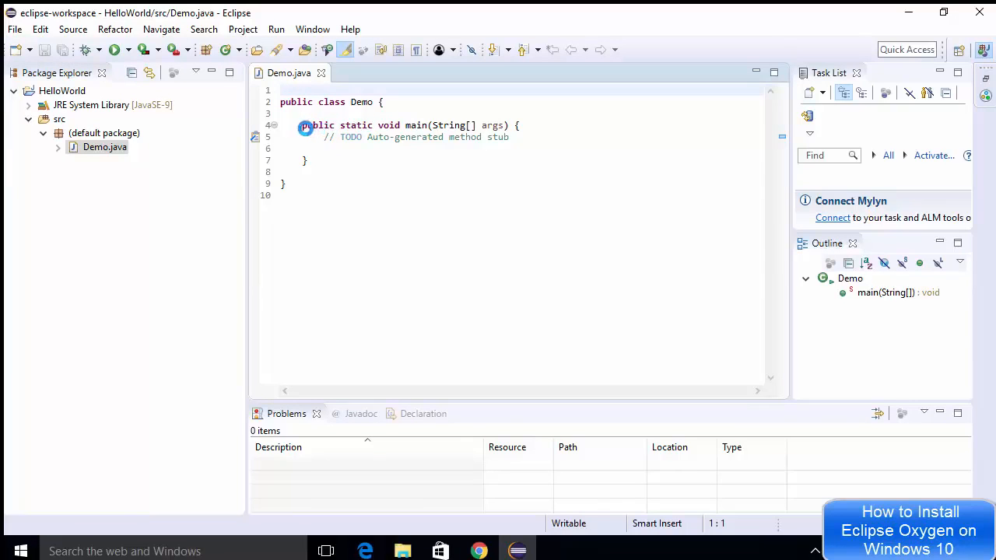
- Add System.out.println("Hello World"); under the TODO comment in the main method of Demo.java and save the file
left_click_drag(302, 126, 410, 165)
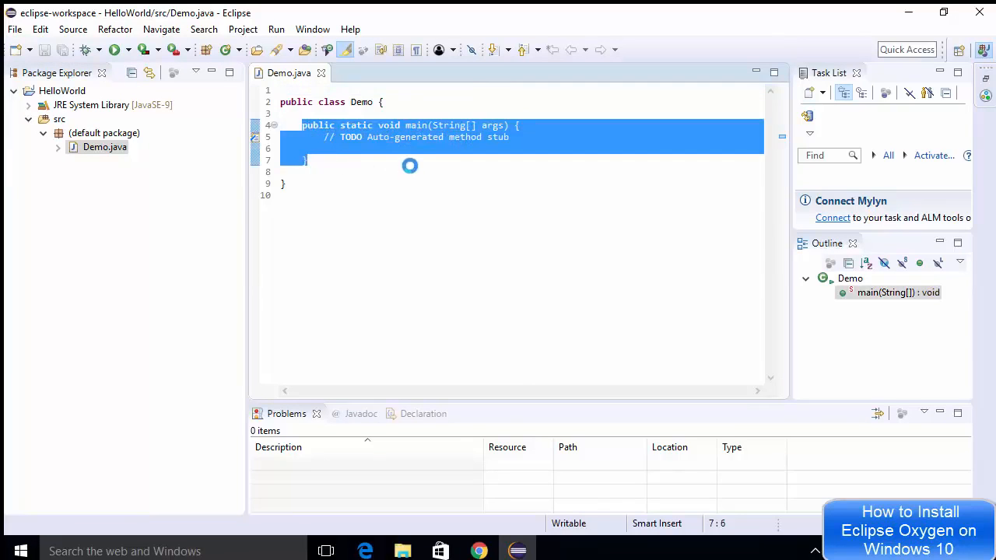
left_click(418, 158)
left_click(523, 140)
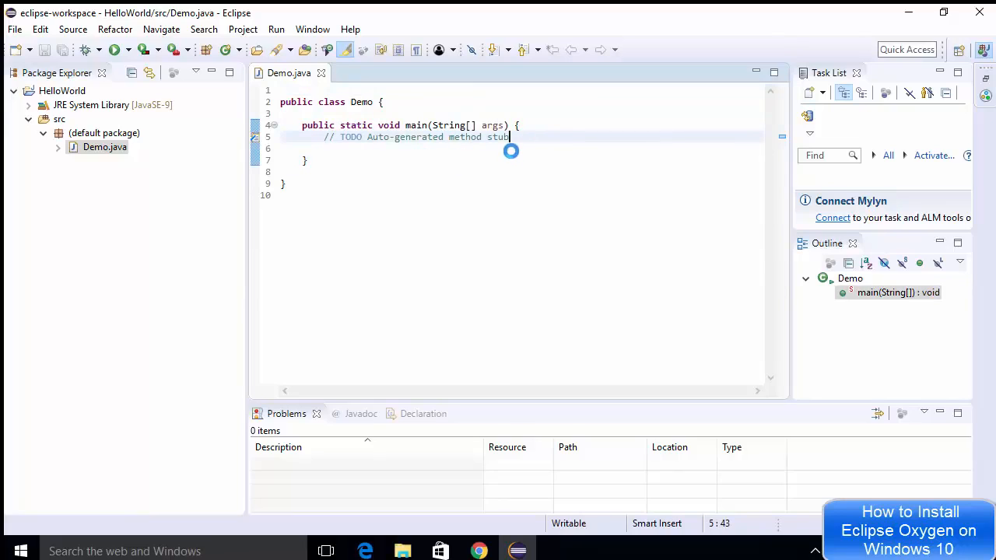
left_click(512, 148)
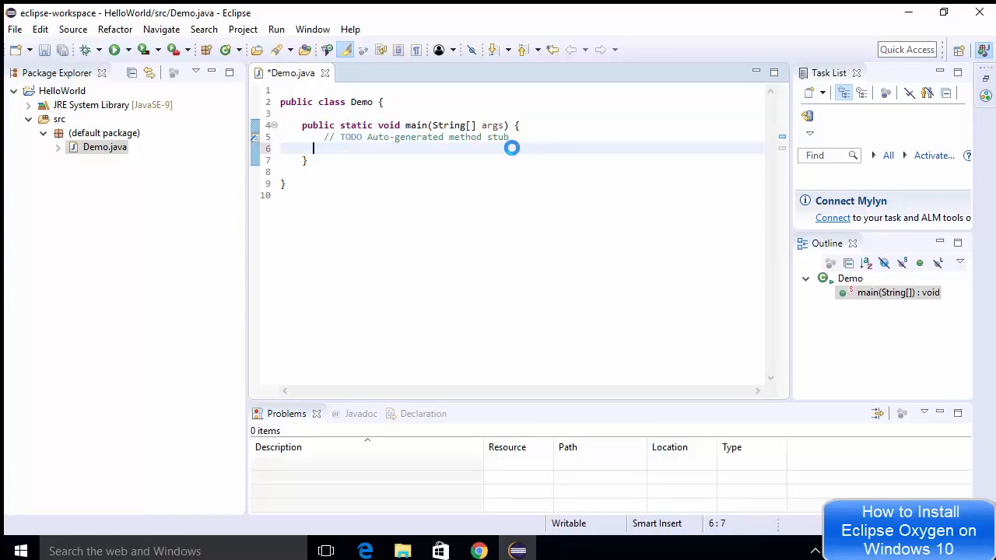
type("System.out.prin")
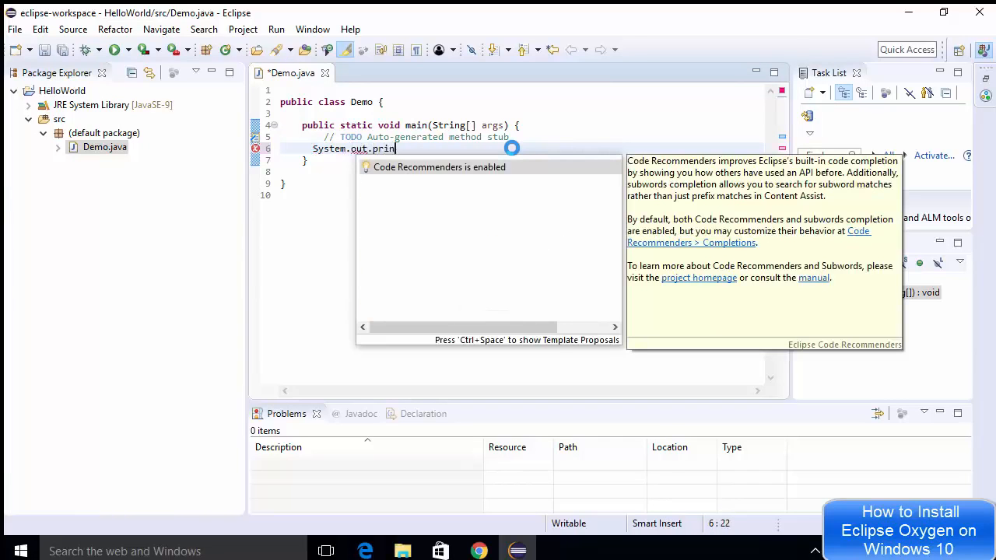
type("tln(")
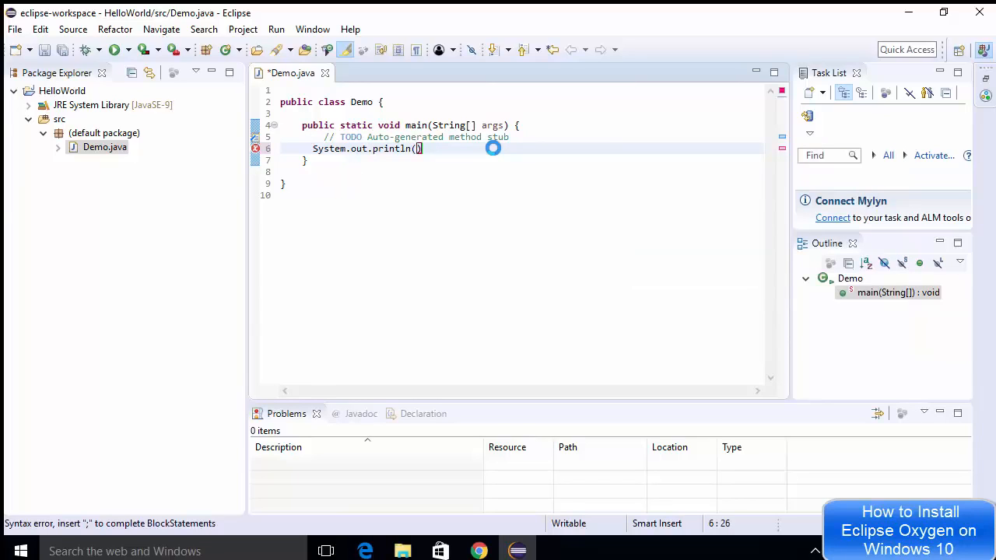
type("\"\"")
type("Hel")
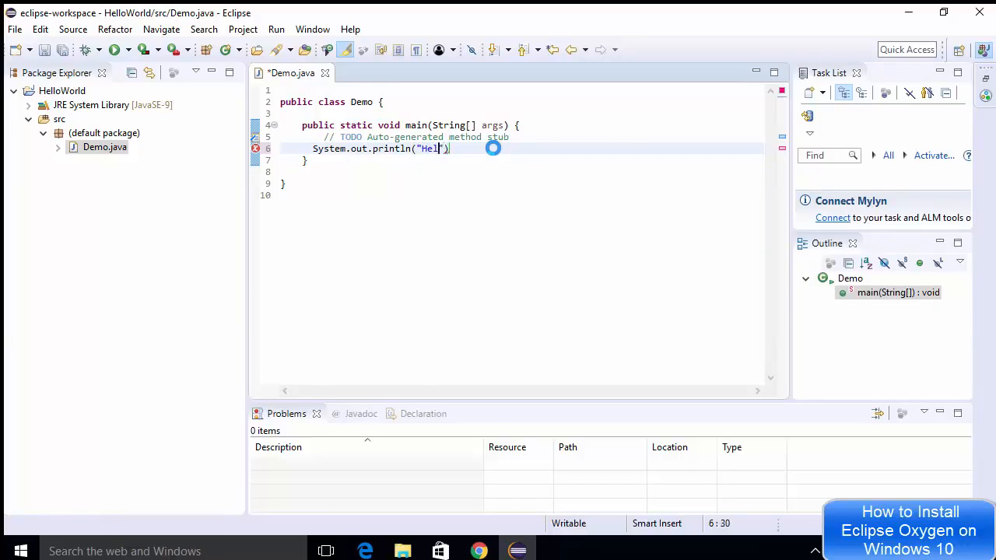
type("lo World\")")
key("ctrl+s")
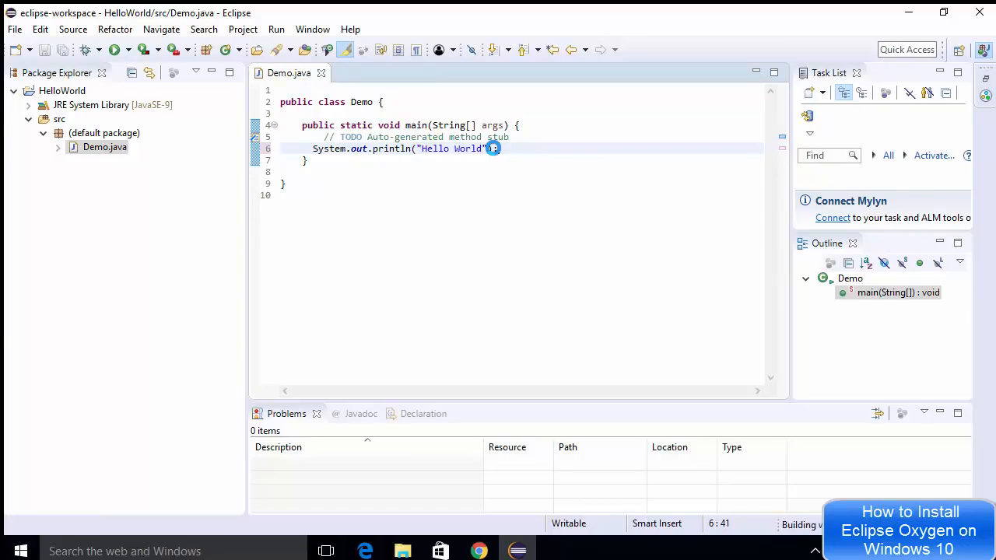
- Run Demo.java and highlight its output line in the console
key("Down")
key("Down")
key("Down")
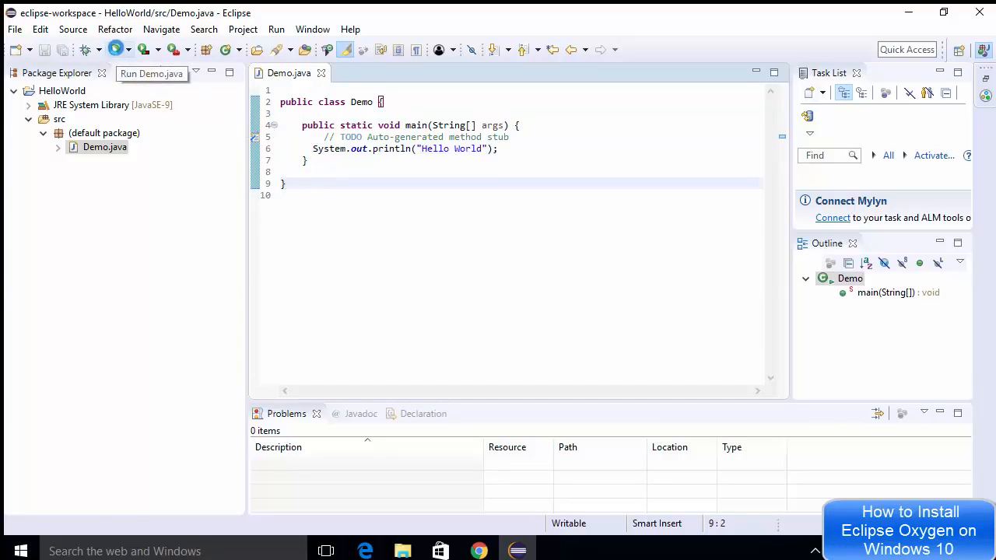
left_click(114, 49)
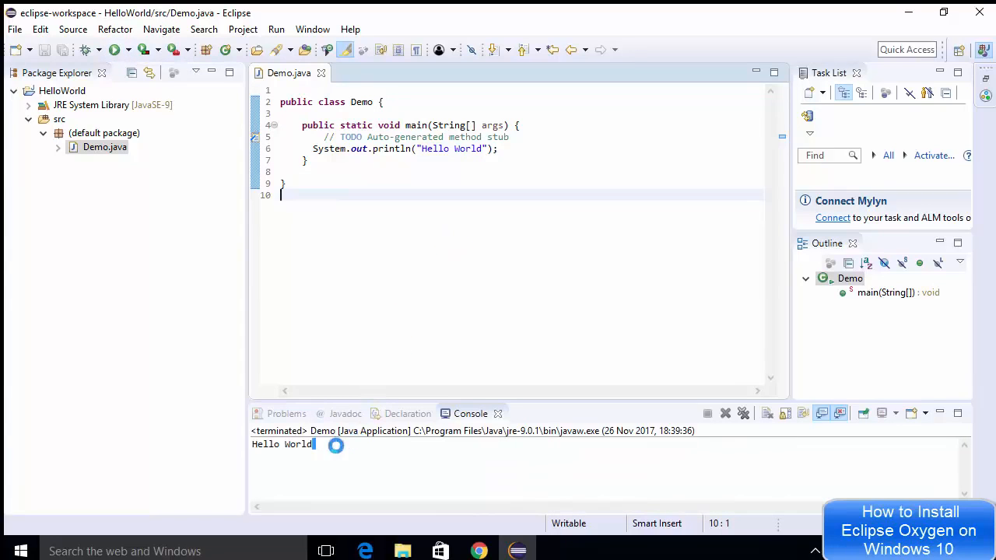
left_click_drag(315, 444, 257, 445)
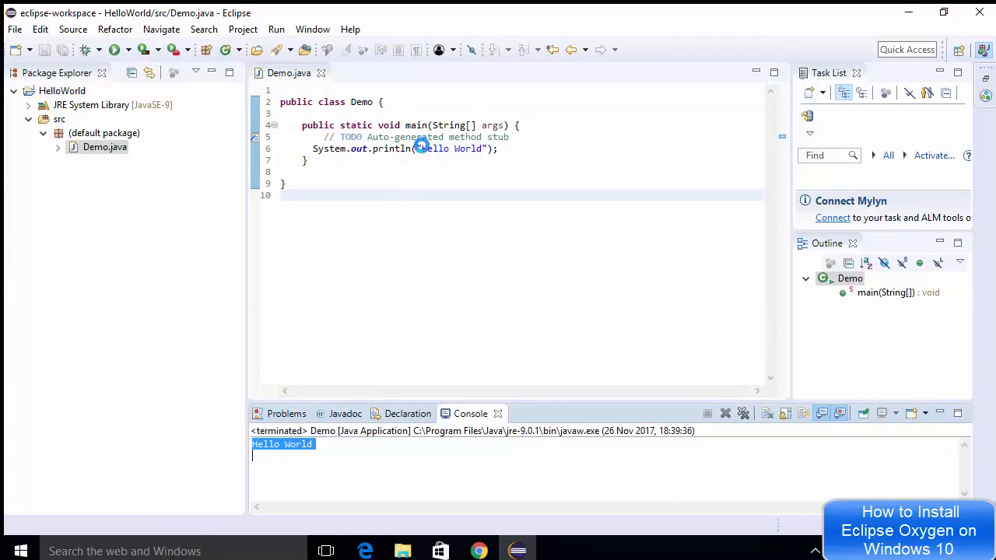
left_click(474, 184)
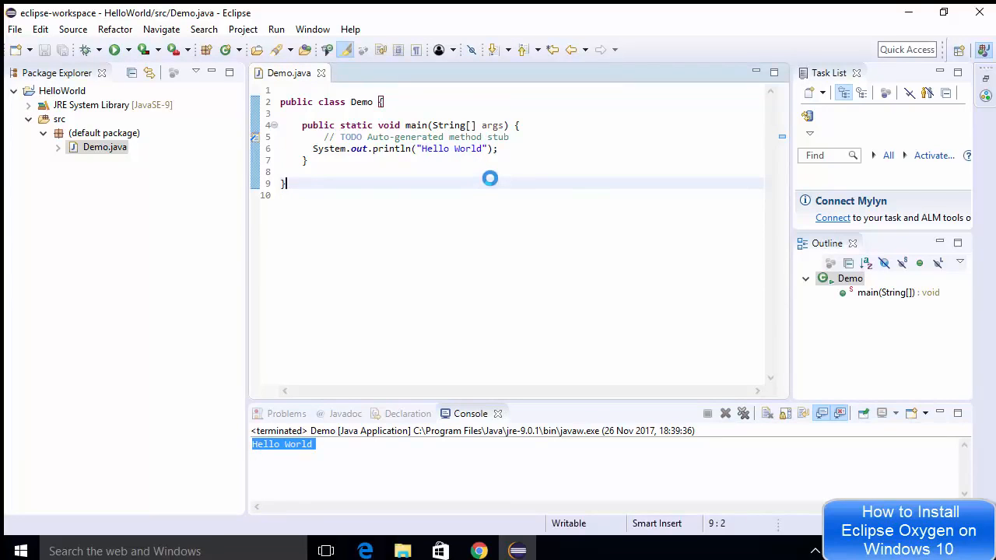